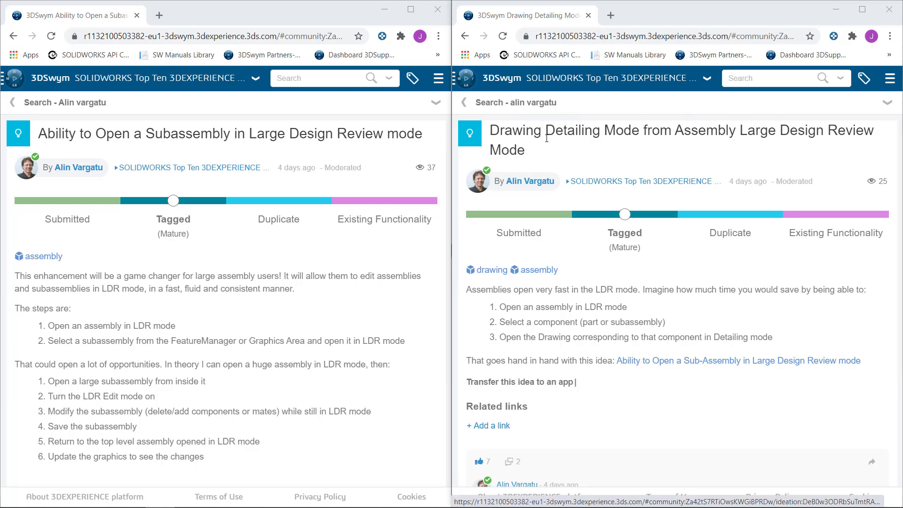
# - Switch from the two 3DSwym idea pages in Chrome to the SOLIDWORKS window
pyautogui.hotkey('alt', 'Tab')
pyautogui.hotkey('alt', 'Tab')
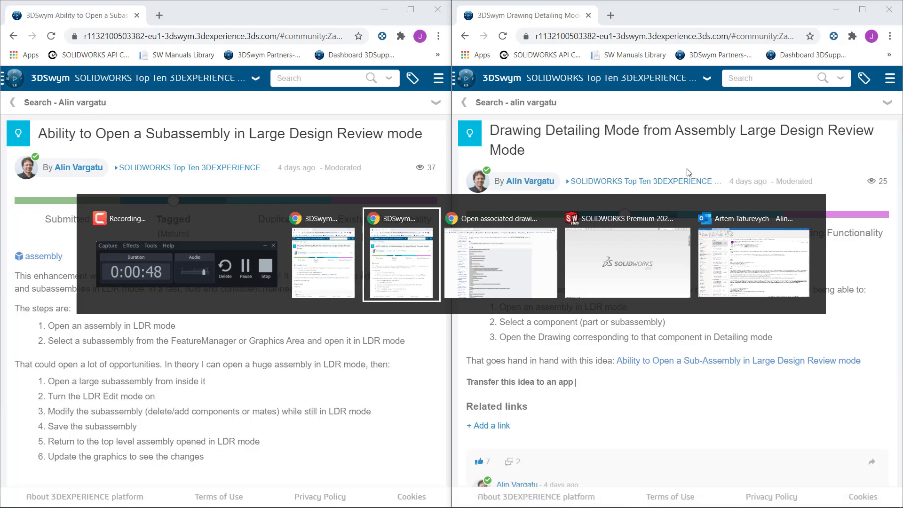
pyautogui.hotkey('alt', 'Tab')
pyautogui.hotkey('alt', 'Tab')
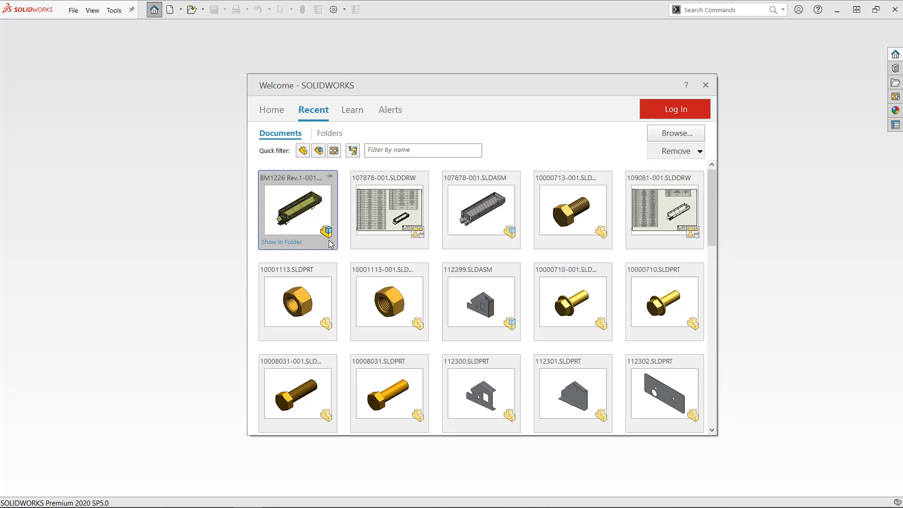
pyautogui.click(333, 245)
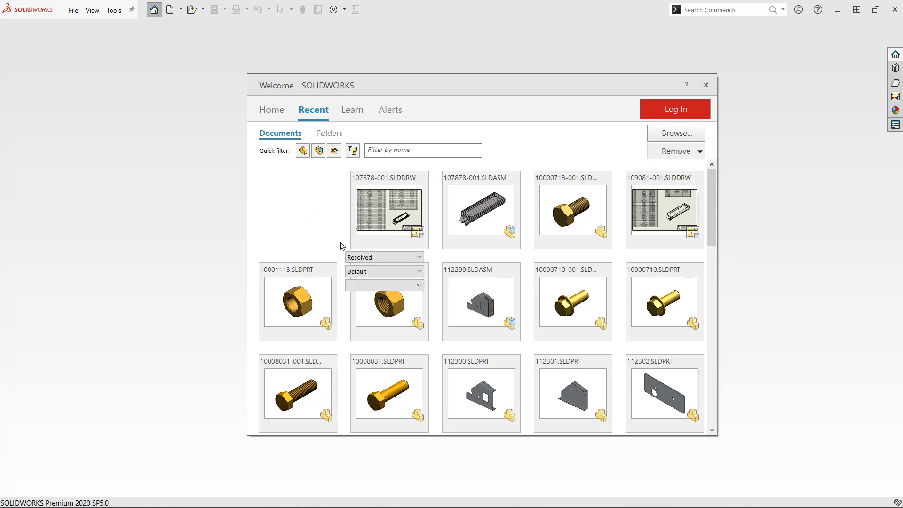
pyautogui.click(361, 258)
pyautogui.click(367, 268)
pyautogui.click(390, 190)
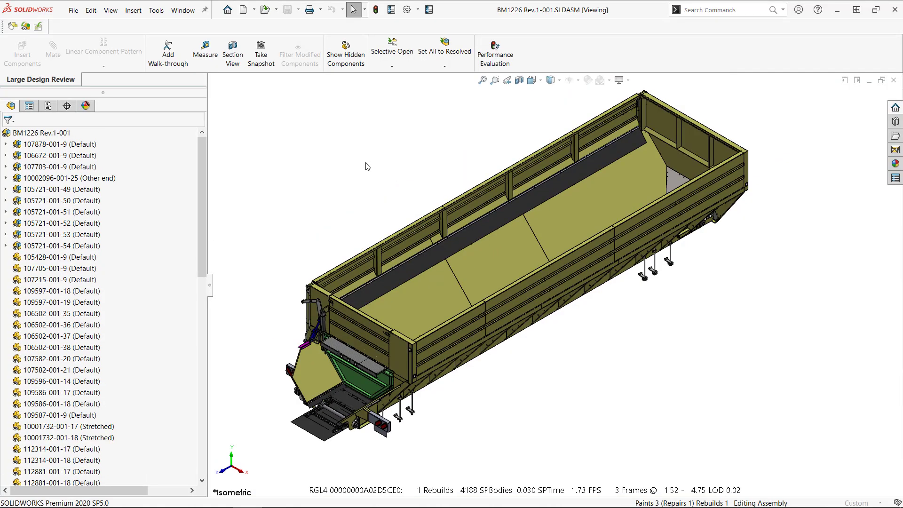
pyautogui.click(78, 146)
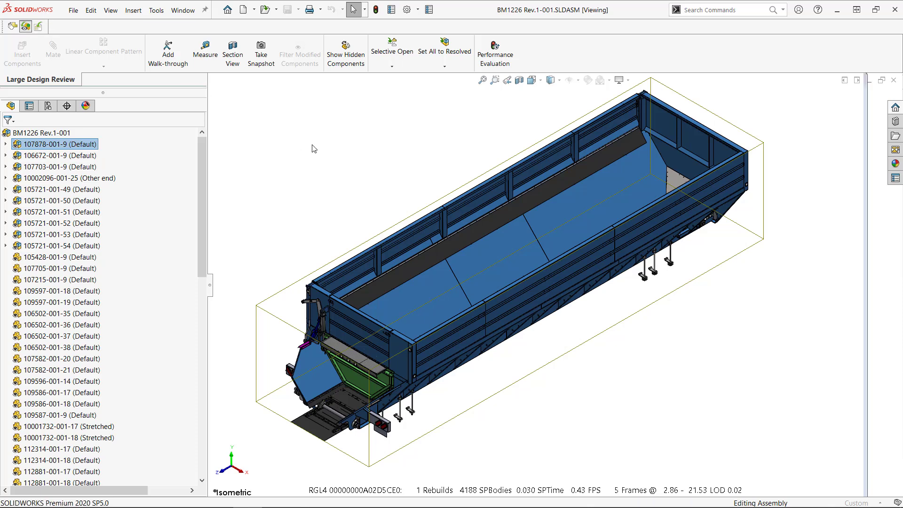
pyautogui.hotkey('ctrl', 'Tab')
pyautogui.moveTo(733, 239)
pyautogui.mouseDown(button='middle')
pyautogui.moveTo(752, 226)
pyautogui.moveTo(534, 202)
pyautogui.moveTo(732, 236)
pyautogui.moveTo(717, 238)
pyautogui.mouseUp(button='middle')
pyautogui.scroll(3, 718, 238)
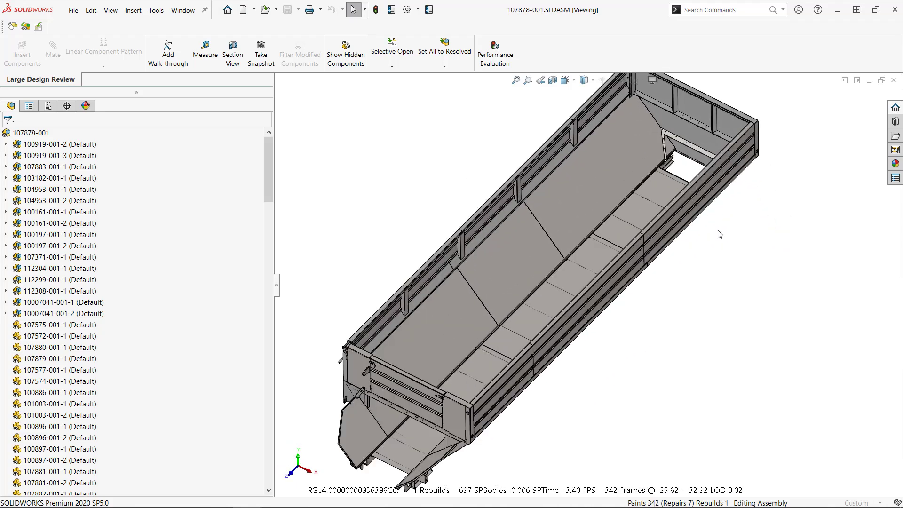
pyautogui.click(894, 80)
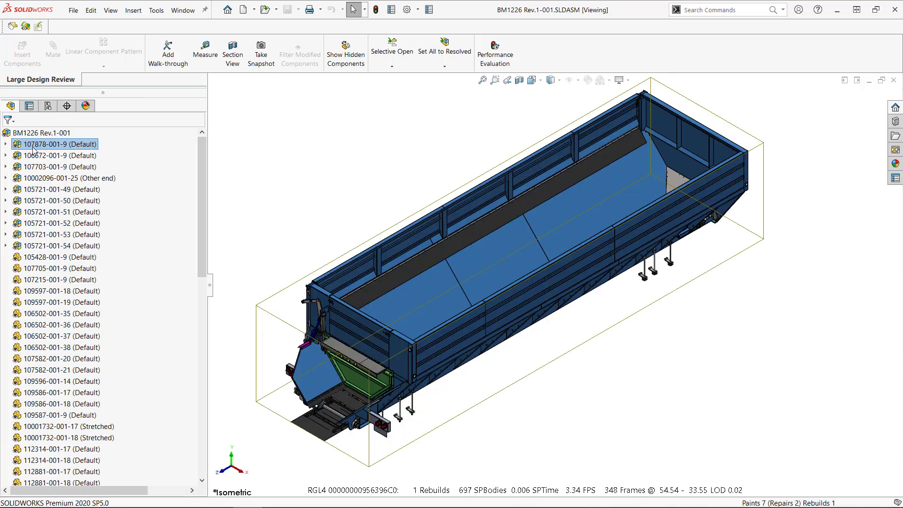
pyautogui.click(39, 27)
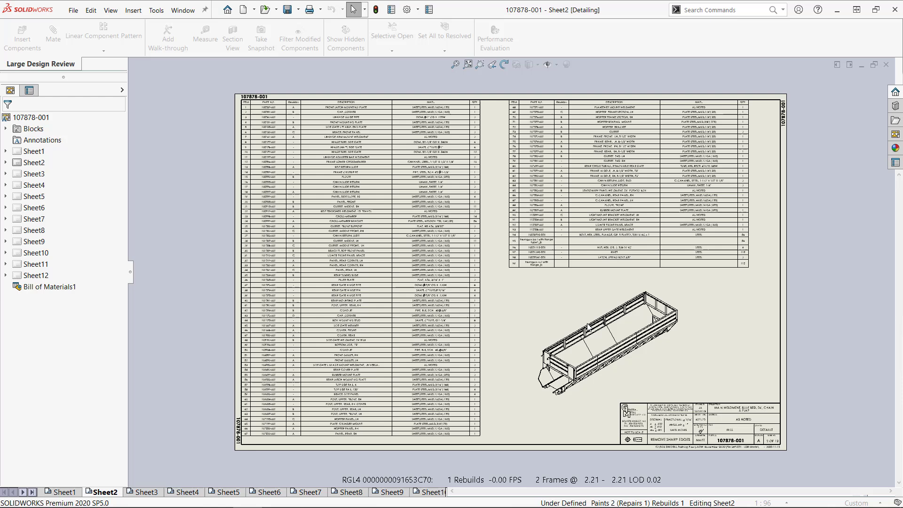
pyautogui.click(301, 492)
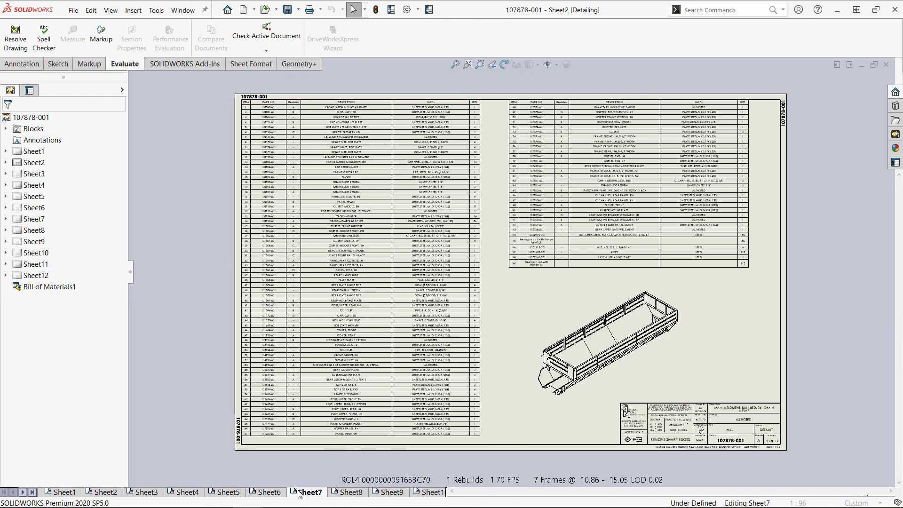
pyautogui.click(266, 492)
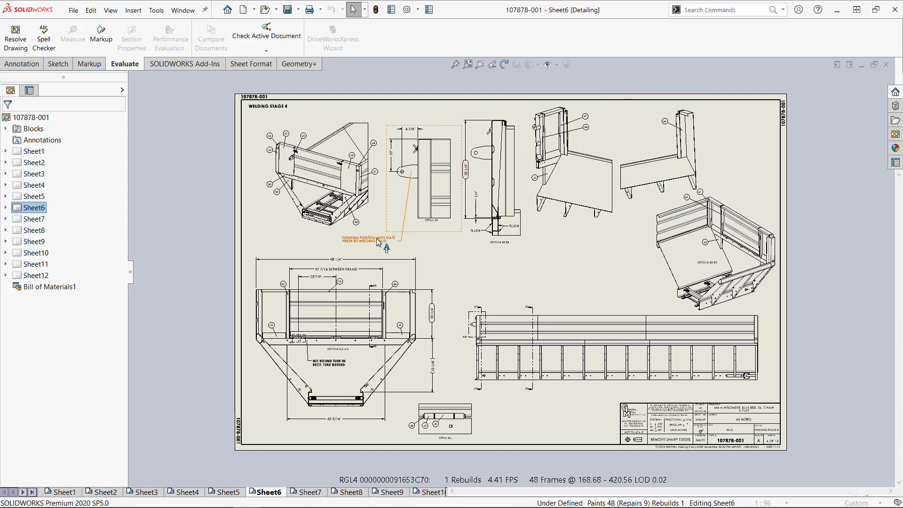
pyautogui.moveTo(378, 241); pyautogui.dragTo(366, 245)
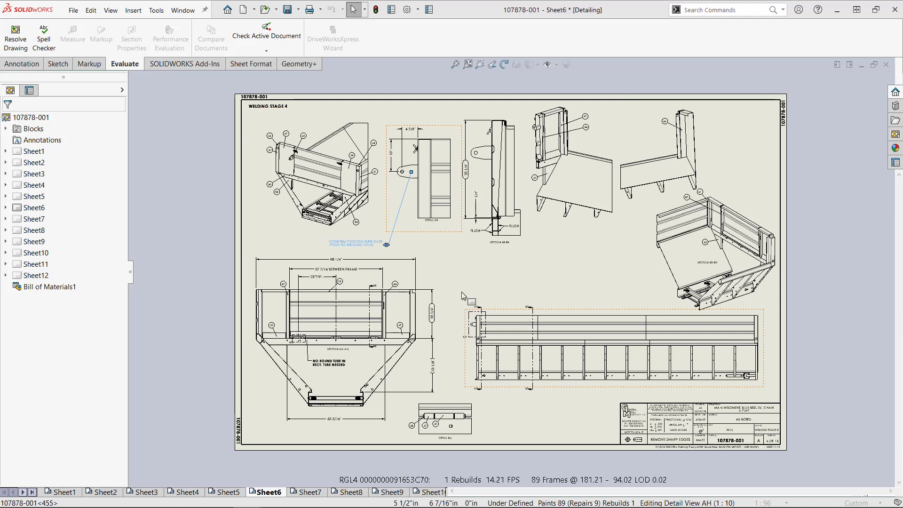
pyautogui.click(887, 68)
pyautogui.click(431, 278)
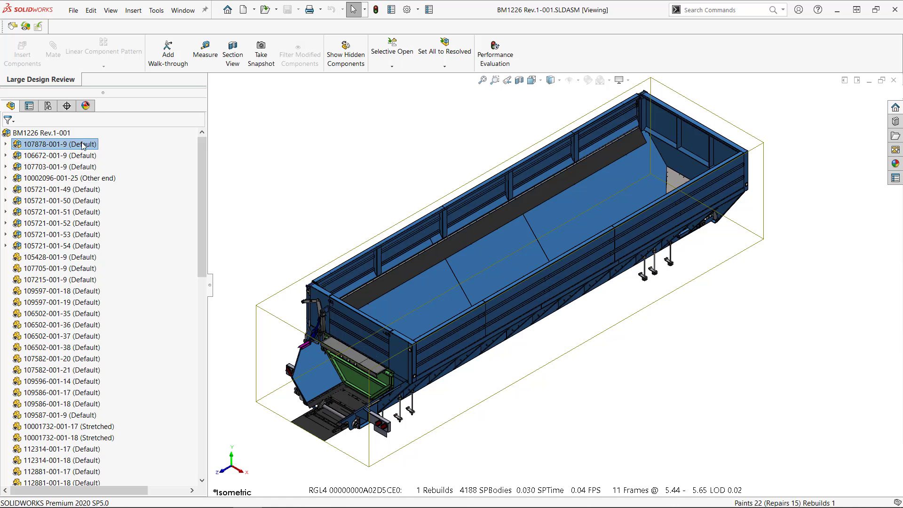
# - Open the selected 107878-001 subassembly and turn on Edit Assembly for its root
pyautogui.click(26, 27)
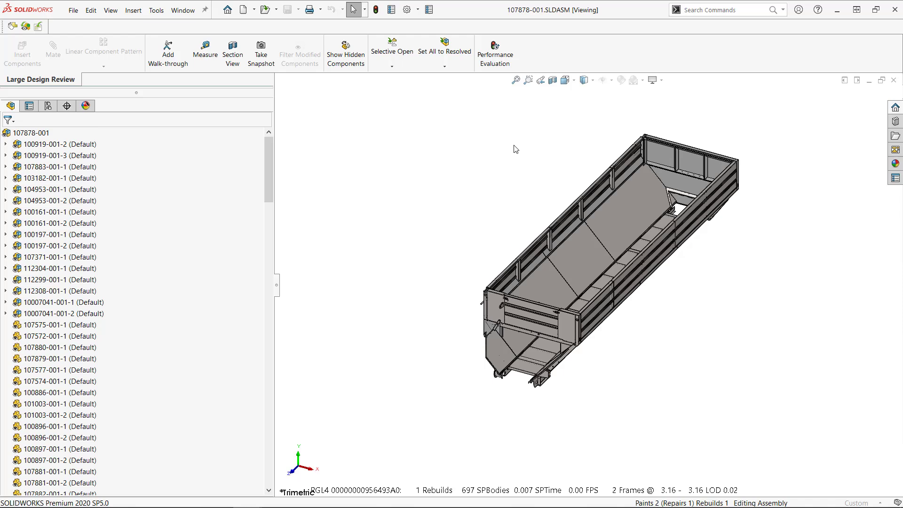
pyautogui.moveTo(710, 204); pyautogui.dragTo(545, 212, button='middle')
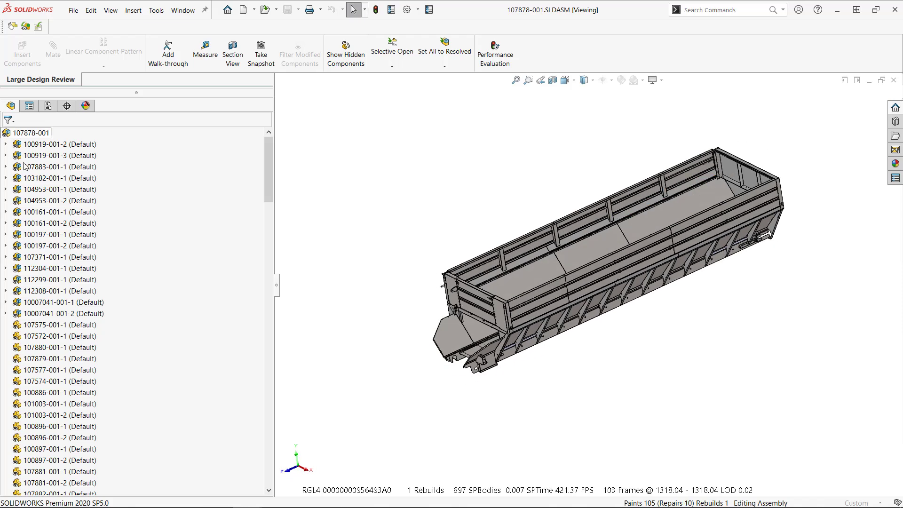
pyautogui.click(32, 133)
pyautogui.rightClick(33, 134)
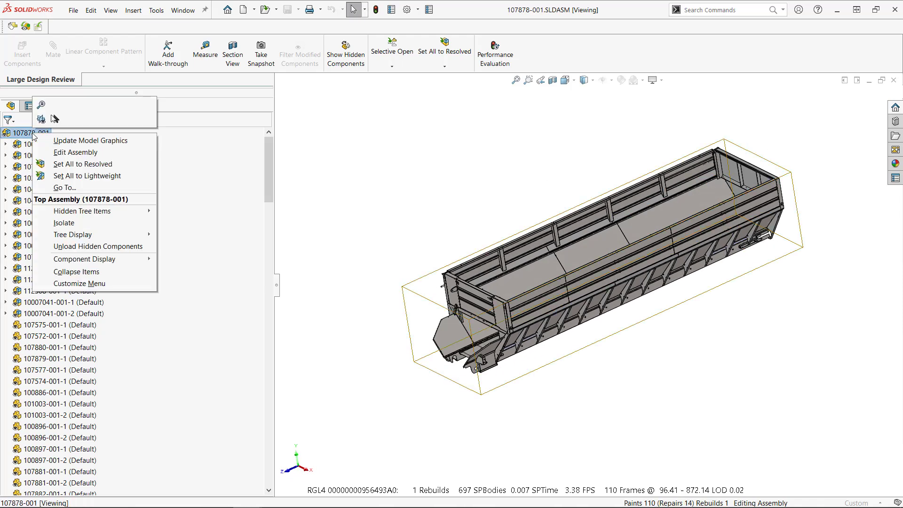
pyautogui.click(83, 153)
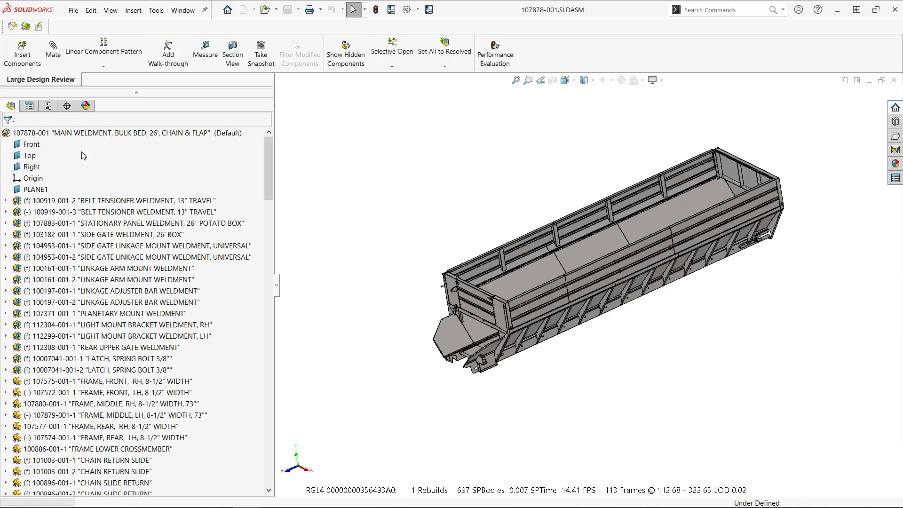
pyautogui.moveTo(747, 242); pyautogui.dragTo(160, 135, button='middle')
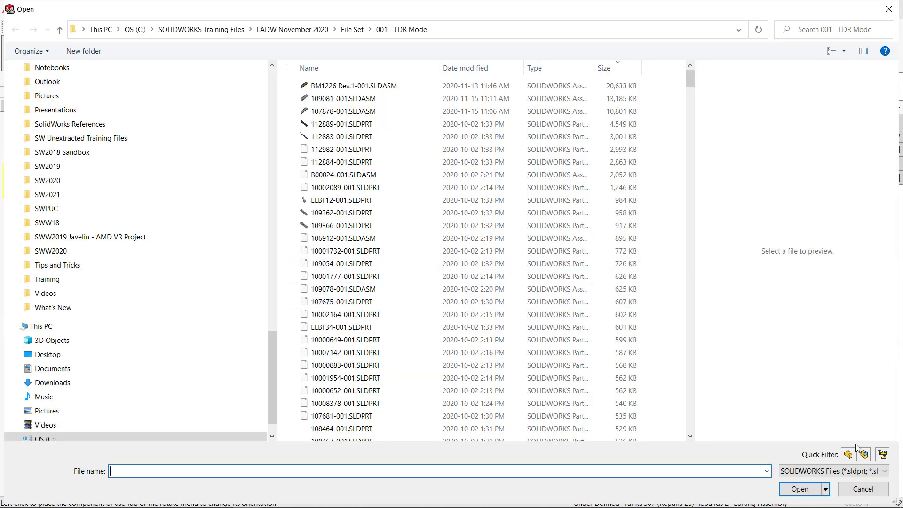
# - Insert the 109078-001.SLDASM ladder assembly and place it below the bed near the chute
pyautogui.click(864, 455)
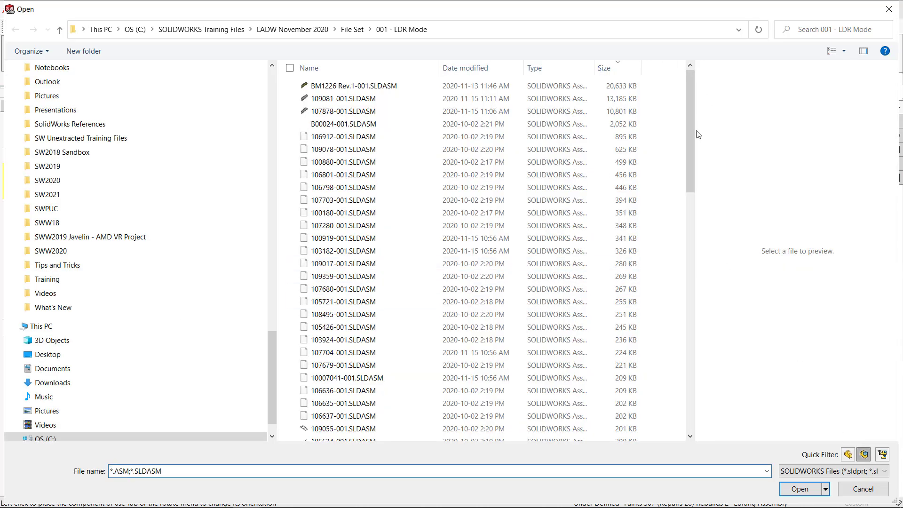
pyautogui.rightClick(671, 124)
pyautogui.moveTo(642, 134)
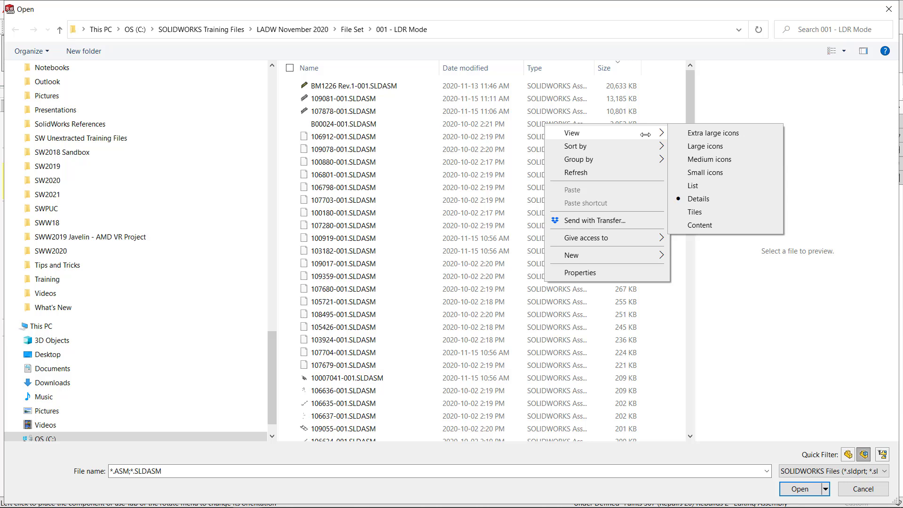
pyautogui.click(700, 134)
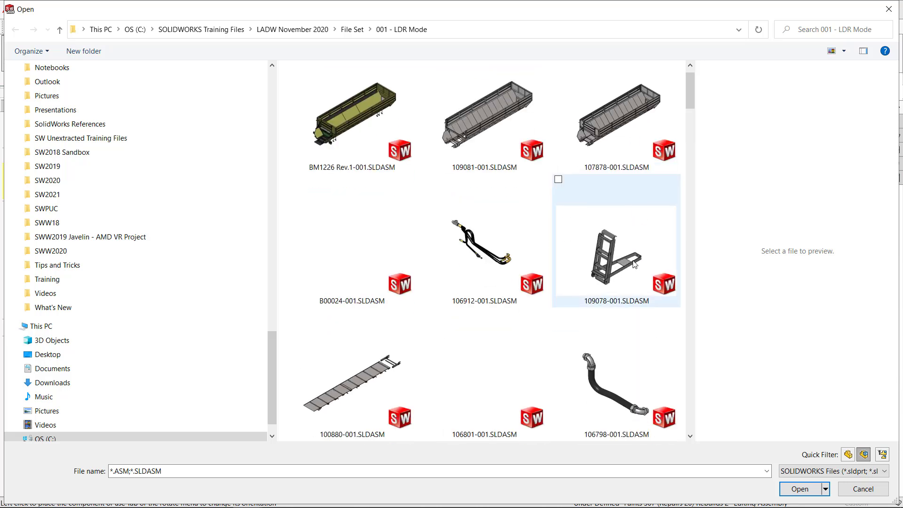
pyautogui.click(638, 238)
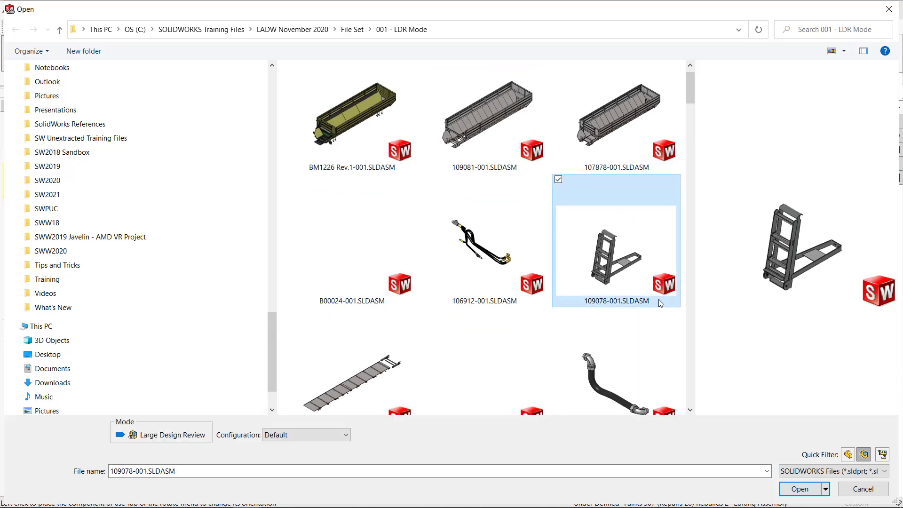
pyautogui.click(802, 489)
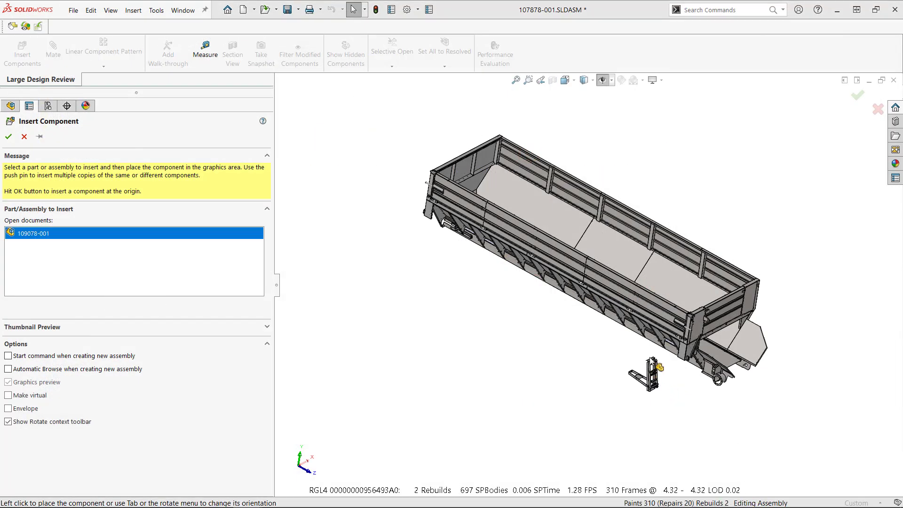
pyautogui.click(683, 375)
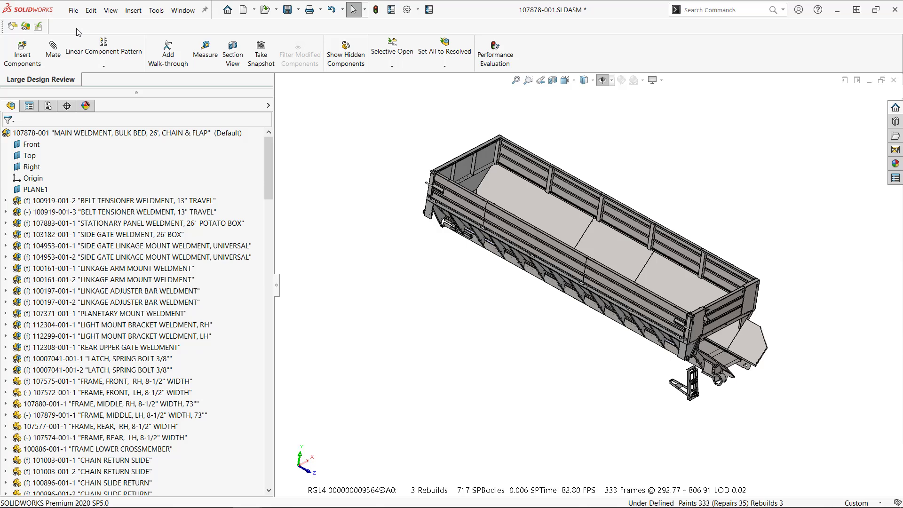
# - Rebuild and save 107878-001 with updated LDR graphics, then close it to return to BM1226
pyautogui.click(287, 9)
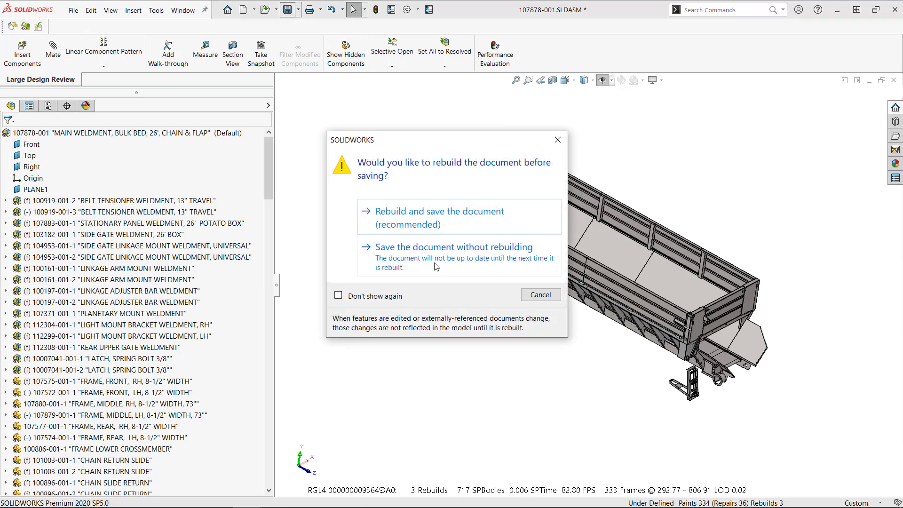
pyautogui.click(419, 230)
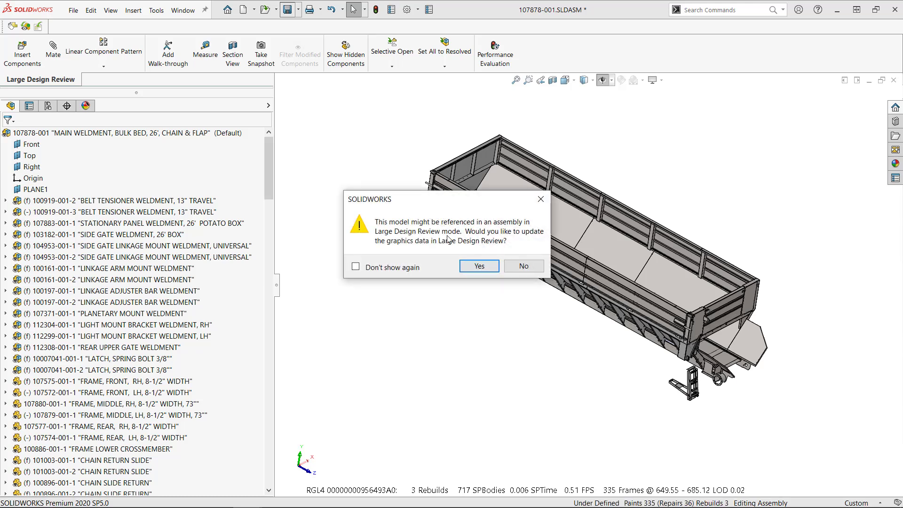
pyautogui.click(479, 266)
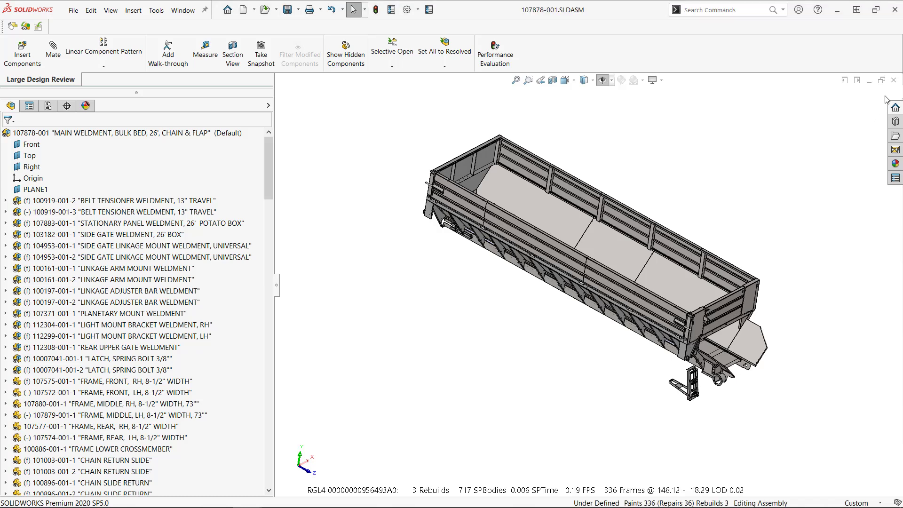
pyautogui.click(894, 81)
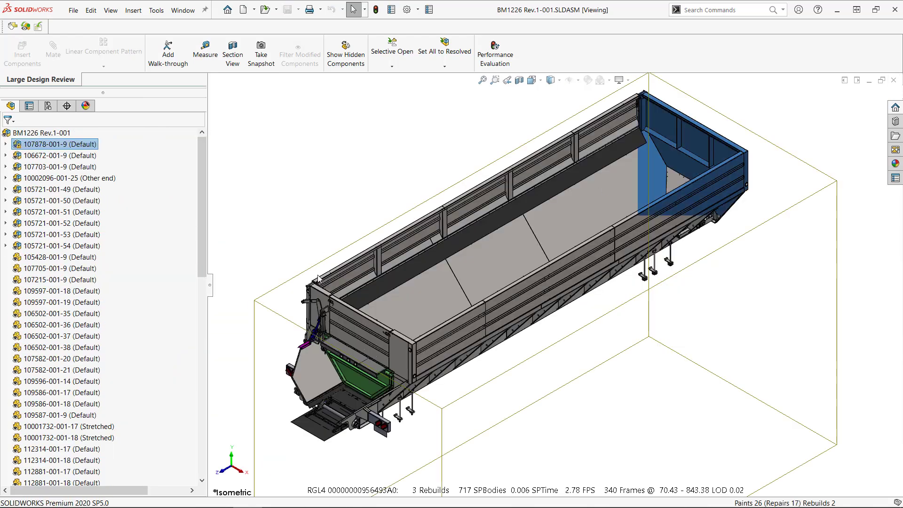
# - Run Update Model Graphics on BM1226 so the ladder shows beneath the bed
pyautogui.moveTo(800, 142); pyautogui.dragTo(306, 370, button='middle')
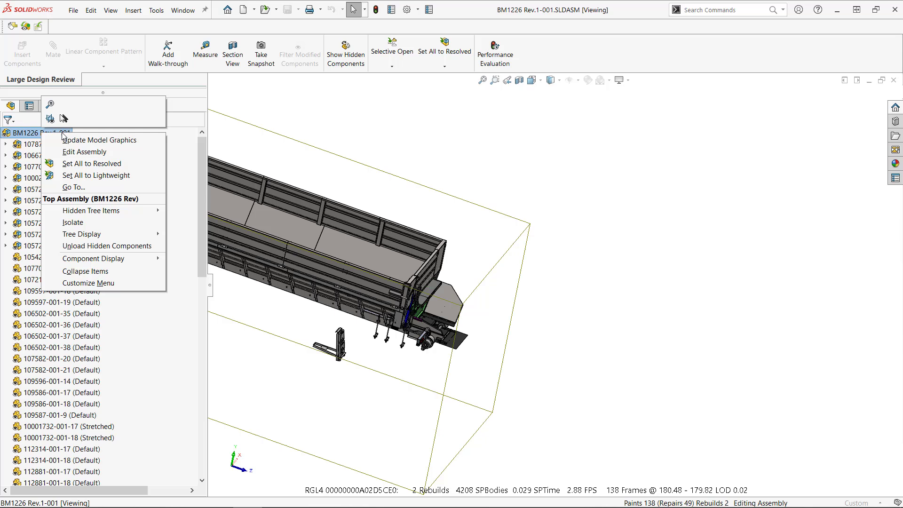
pyautogui.rightClick(42, 133)
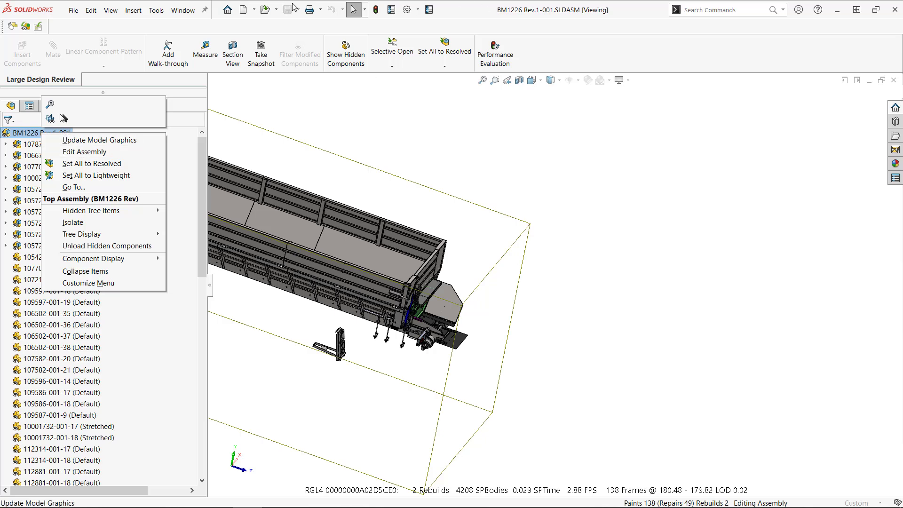
pyautogui.click(455, 121)
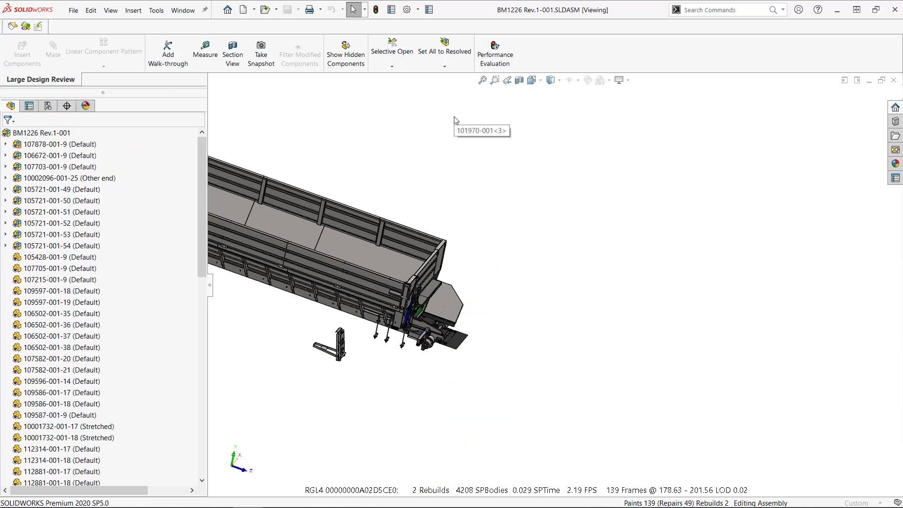